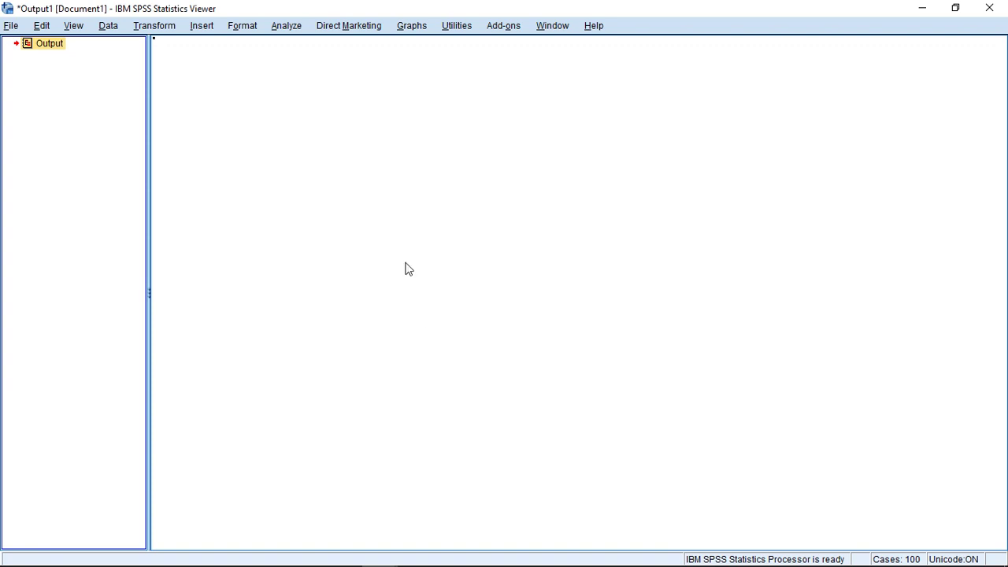
Open the Heckman Regression dialog from Analyze > Regression
click(286, 28)
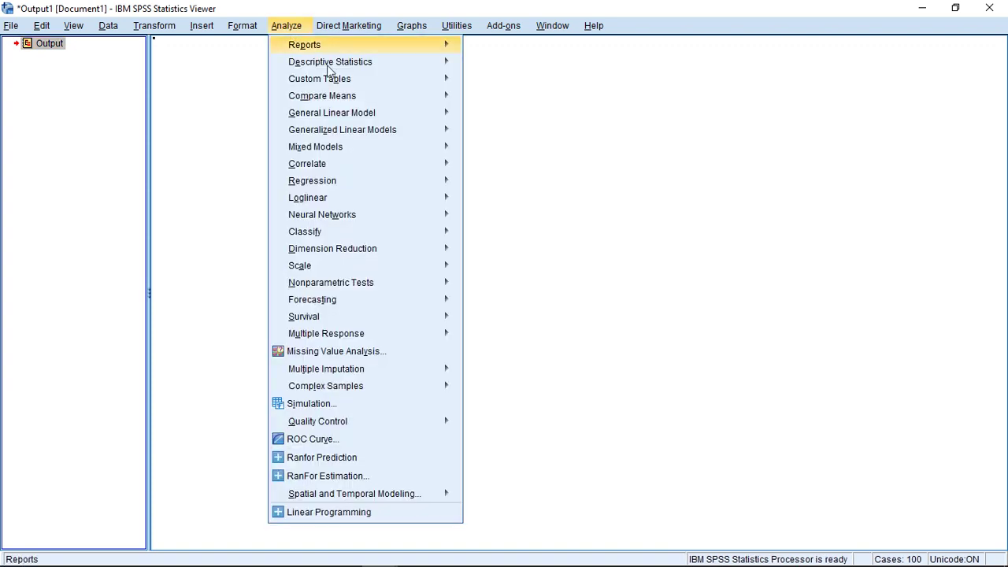
mouse_move(350, 183)
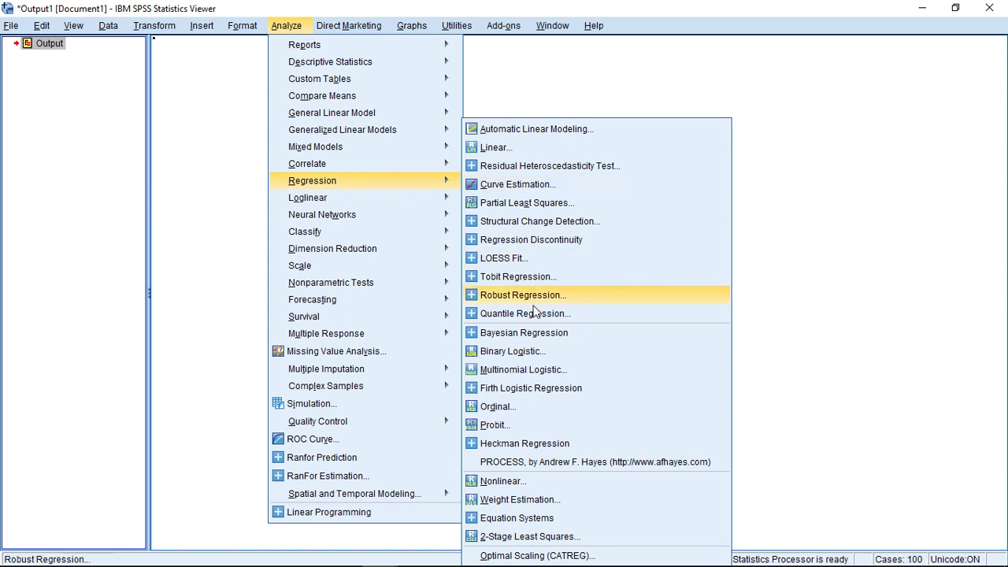
click(525, 446)
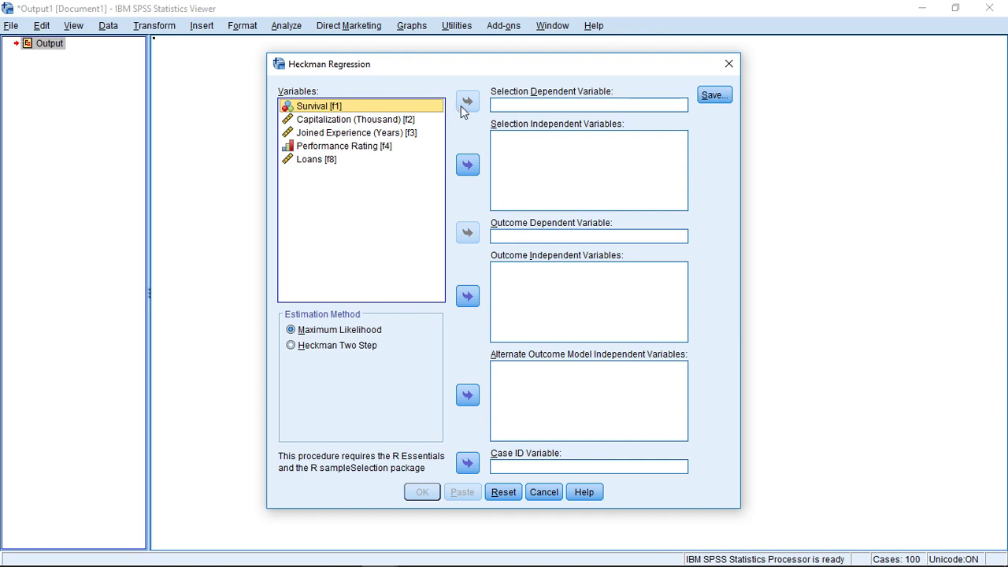
Make Survival the selection dependent variable
click(508, 181)
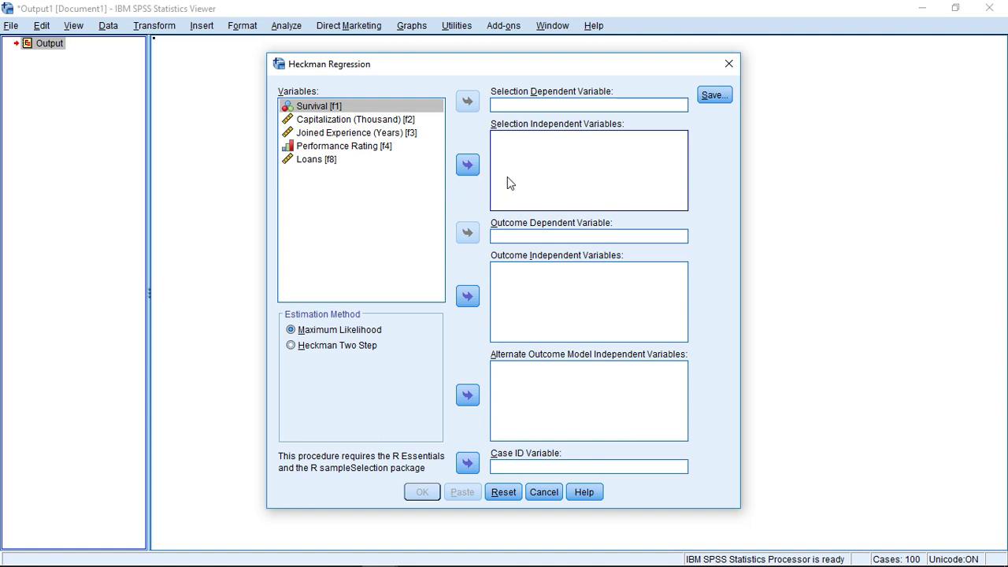
click(404, 122)
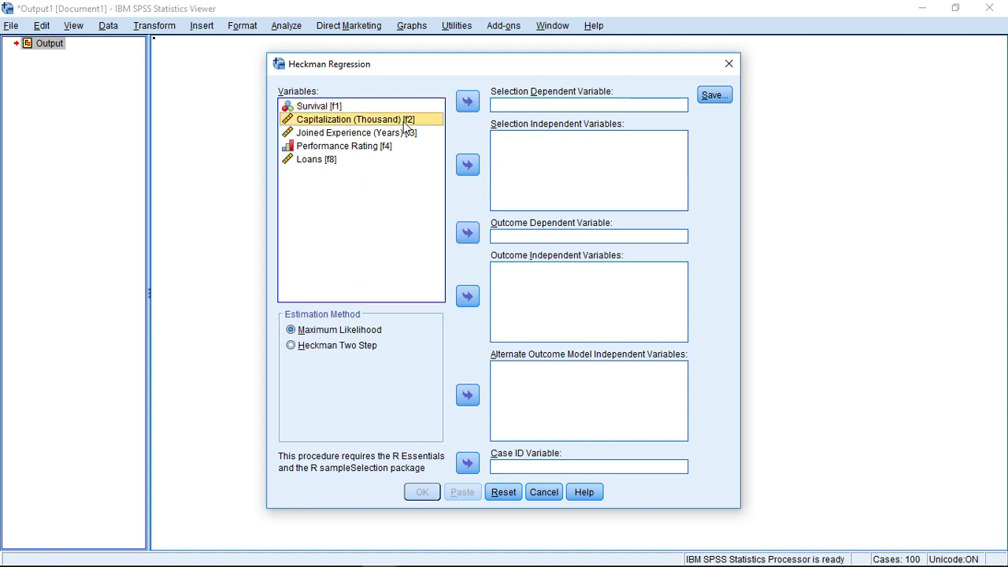
click(336, 109)
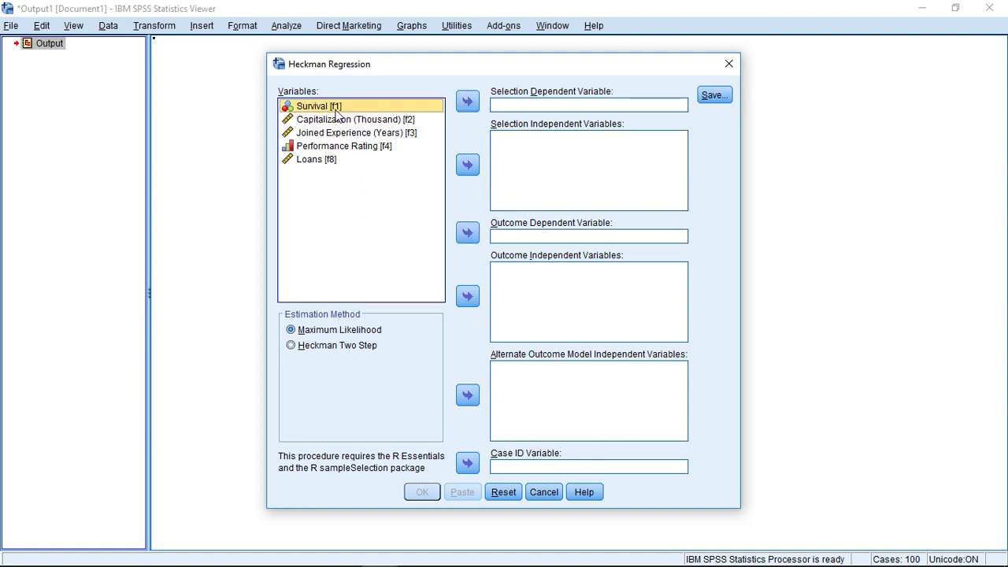
click(467, 103)
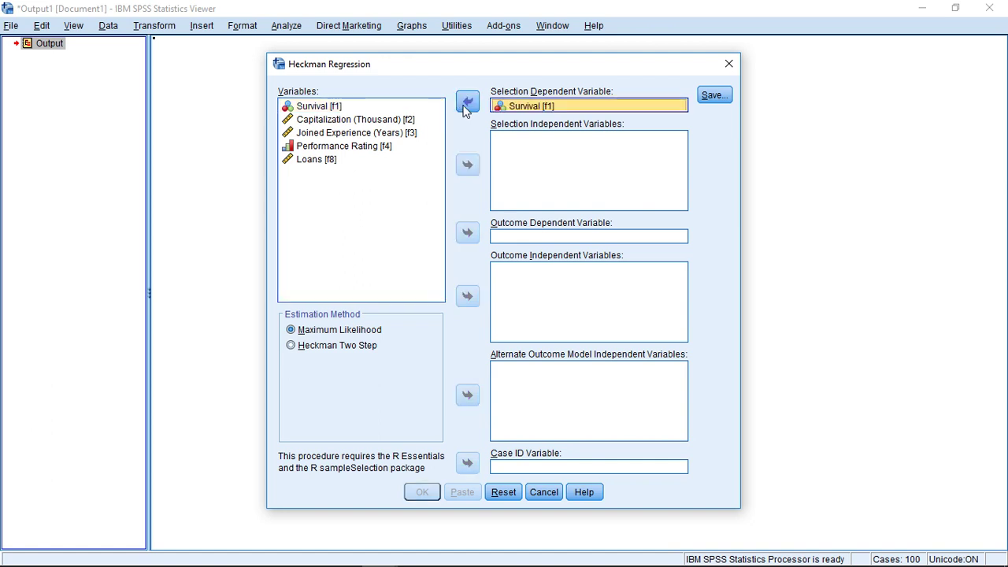
Add Capitalization (Thousand) and Joined Experience (Years) as selection independent variables
click(520, 163)
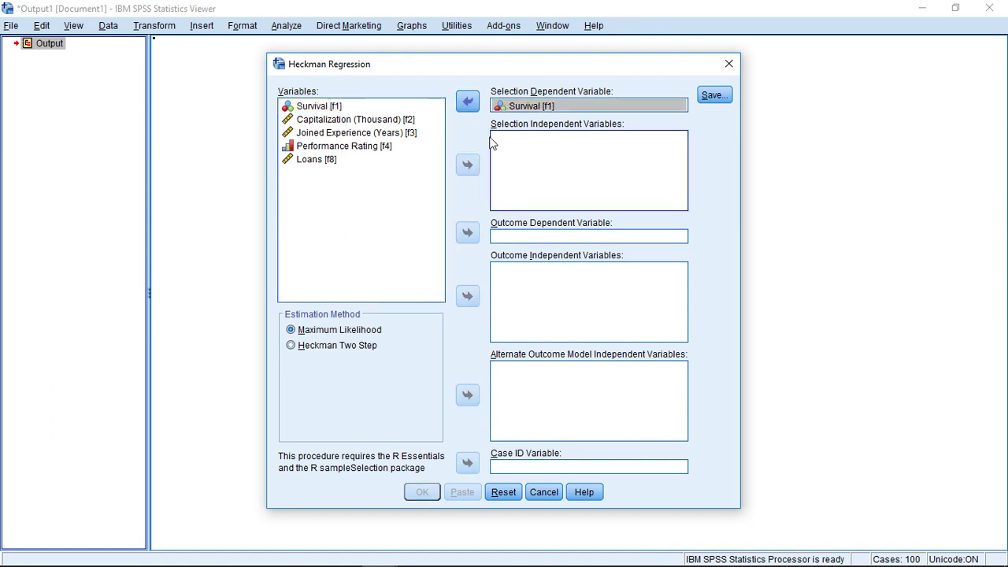
click(377, 132)
ctrl+click(375, 120)
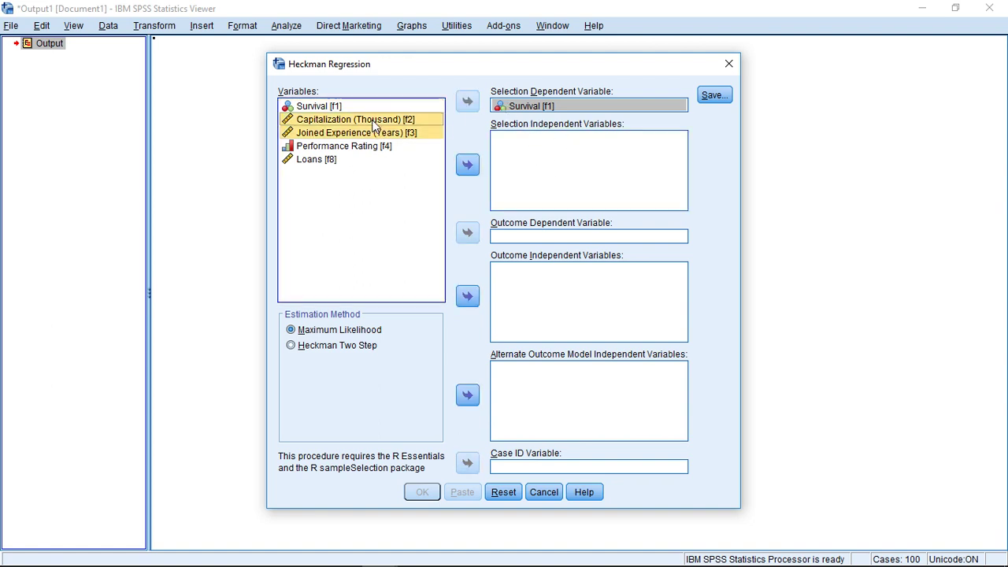
click(467, 165)
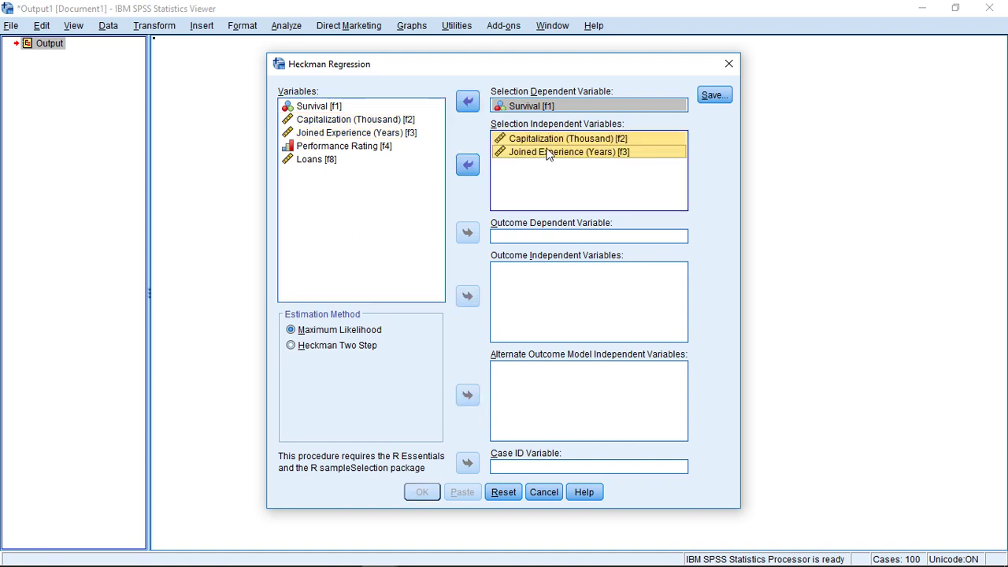
click(604, 171)
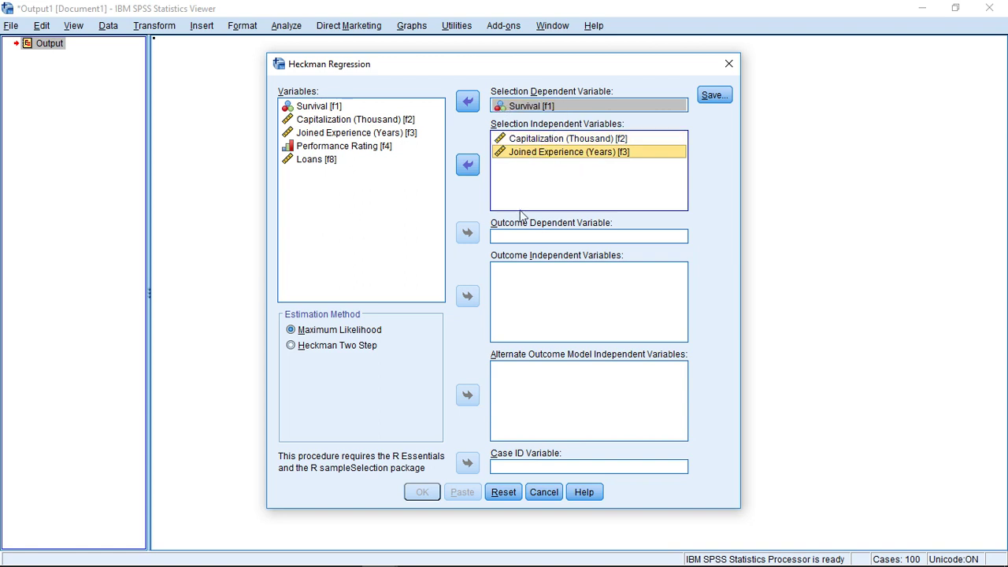
click(519, 237)
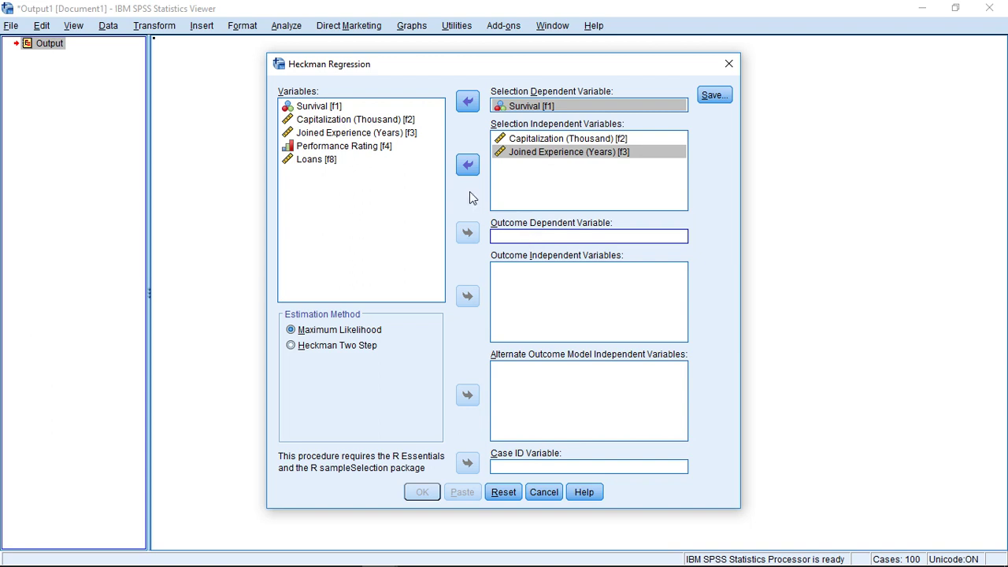
Model Performance Rating on Capitalization, Joined Experience and Loans, using Heckman Two Step estimation
click(352, 146)
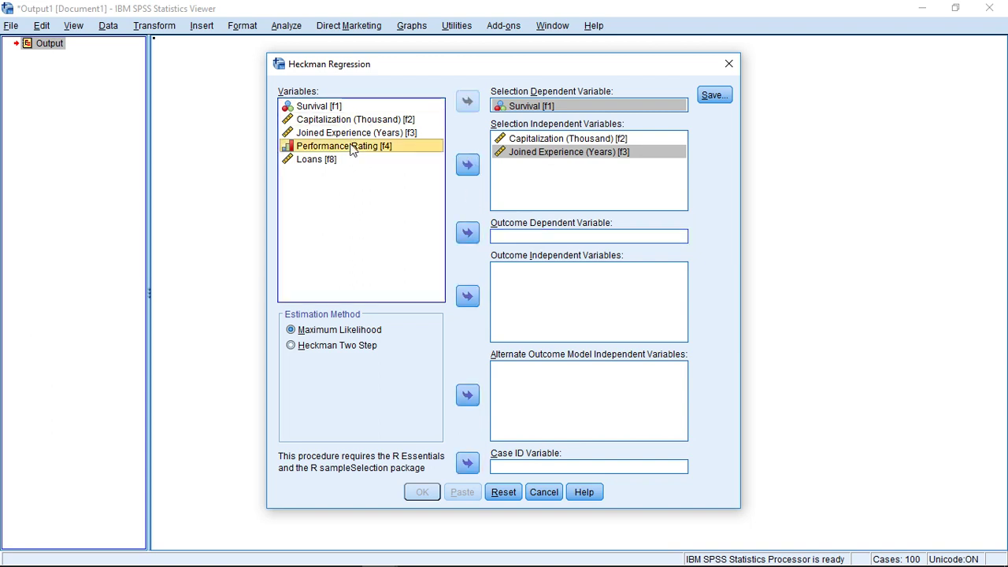
click(467, 233)
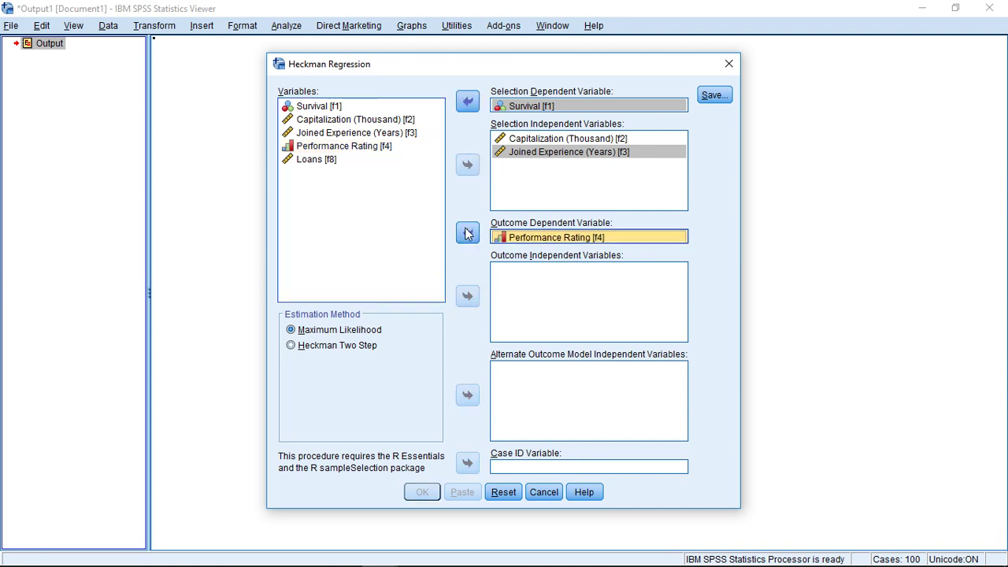
click(347, 120)
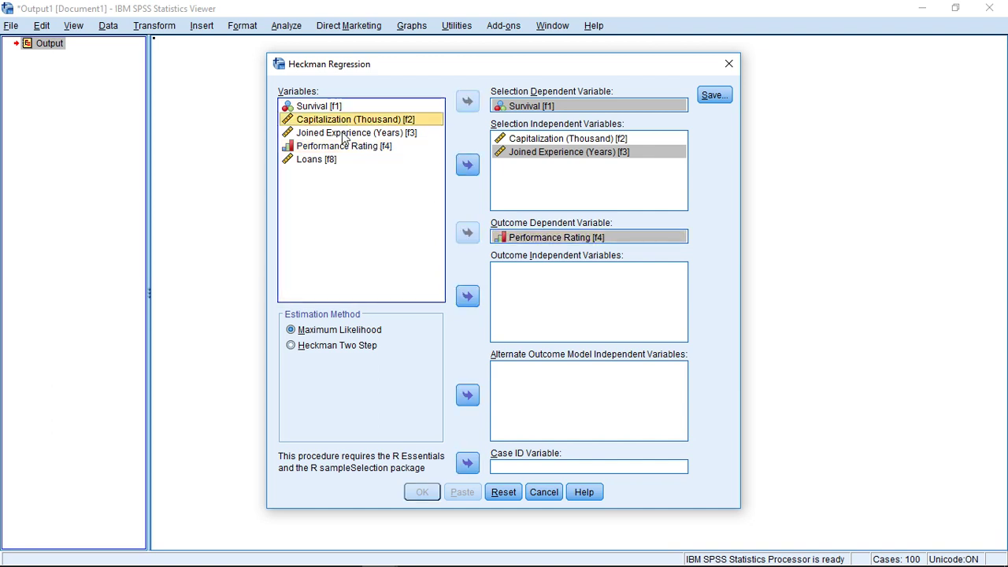
shift+click(347, 134)
click(467, 298)
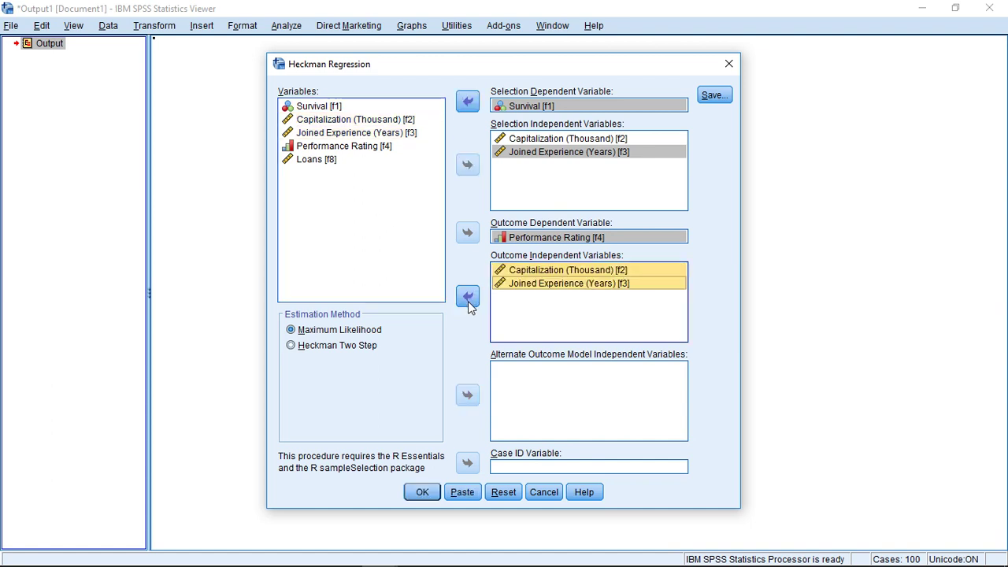
click(328, 160)
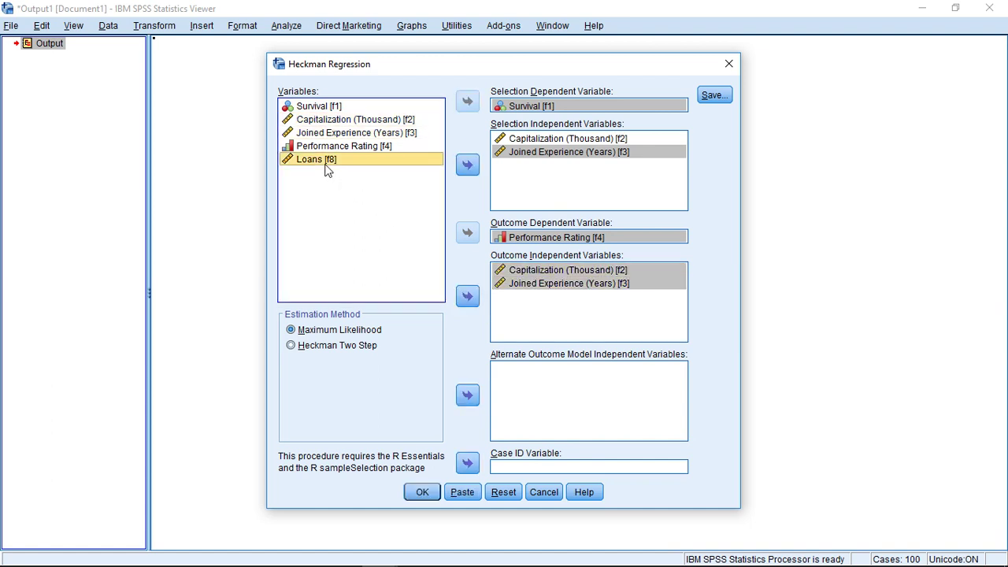
click(470, 303)
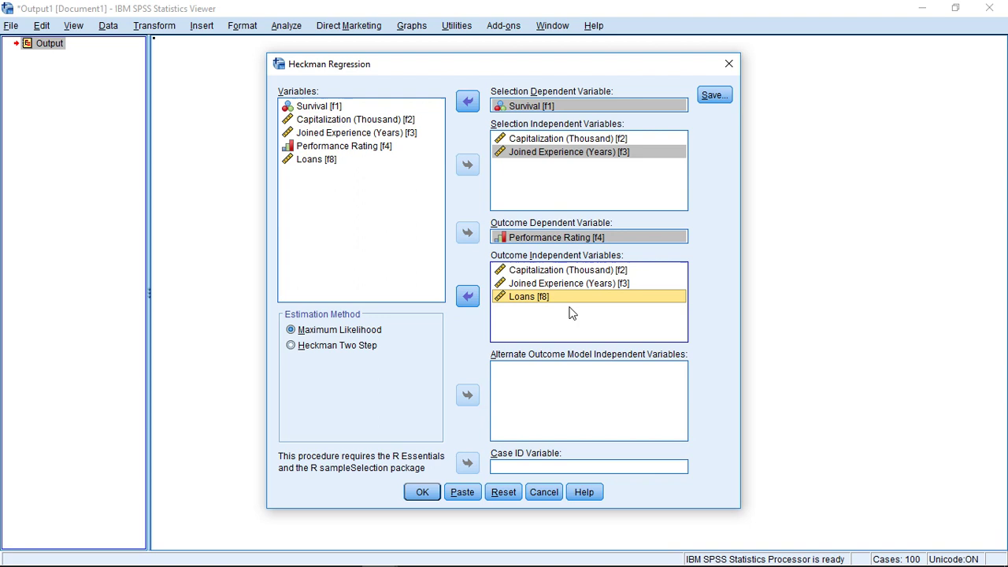
click(654, 299)
click(310, 350)
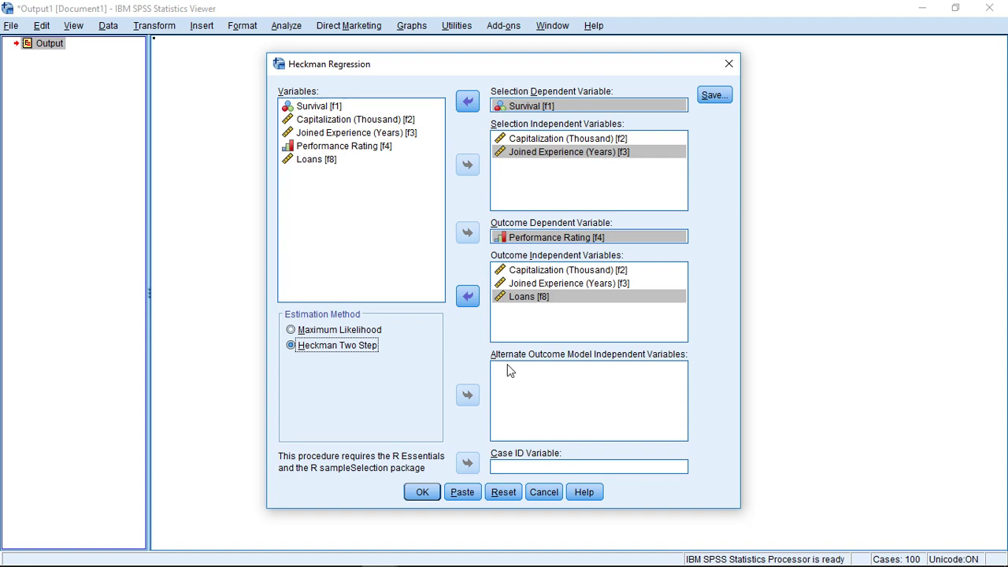
Run the Heckman regression and review the Summary, Selection Estimates and Outcome Estimates tables
click(422, 492)
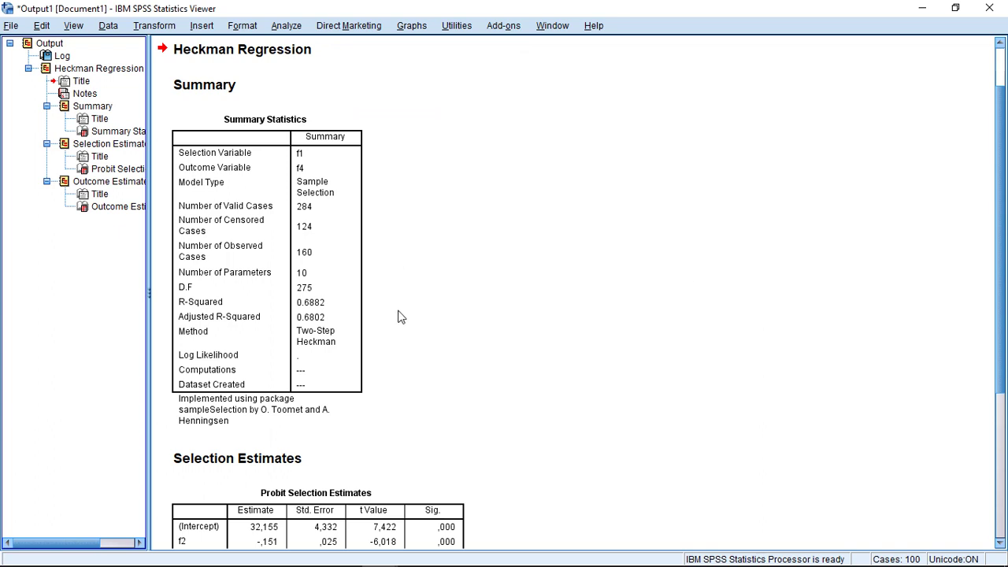
scroll(991, 306, down, 3)
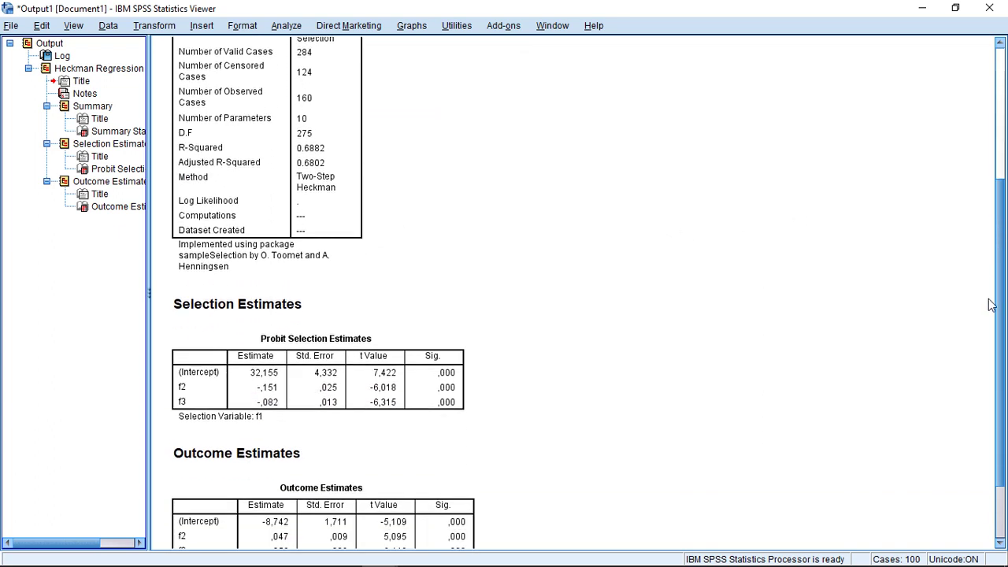
scroll(991, 306, down, 2)
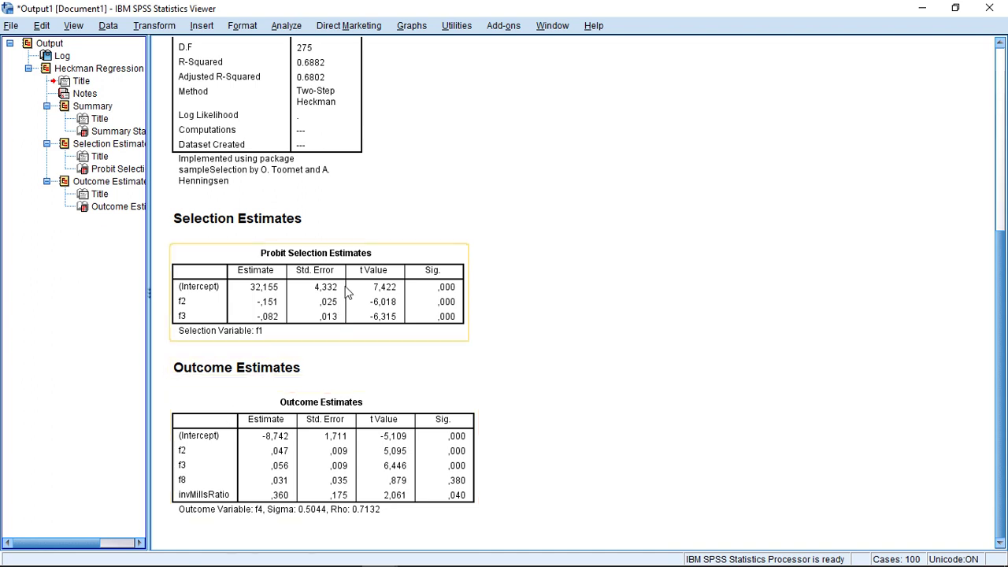
Start a Linear Regression with Performance Rating as the dependent variable
click(286, 25)
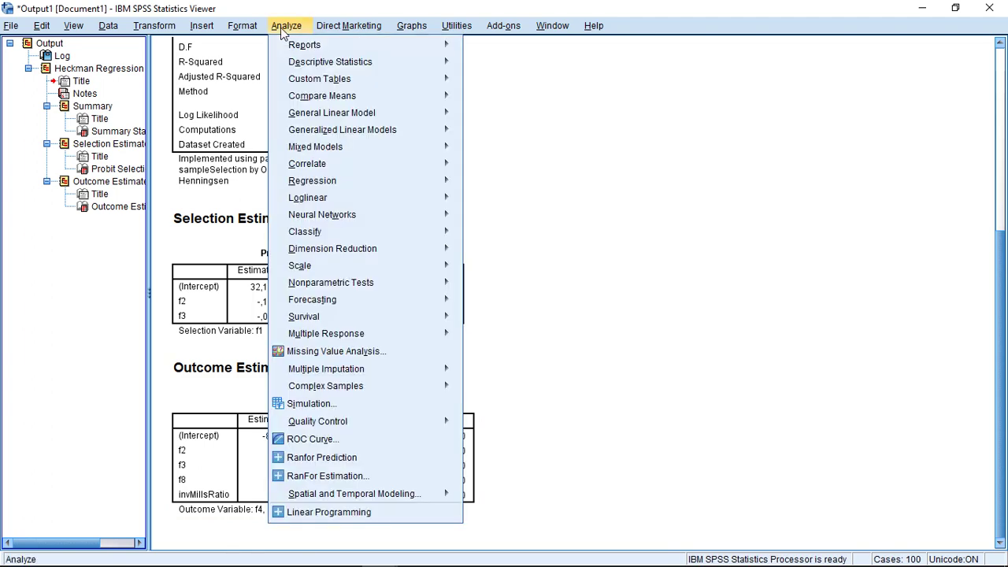
mouse_move(374, 117)
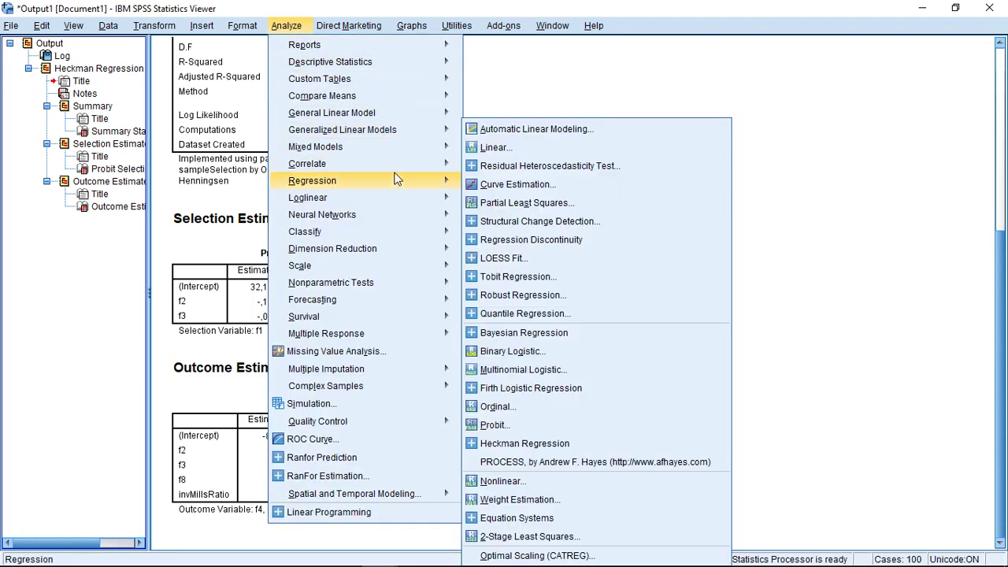
mouse_move(444, 182)
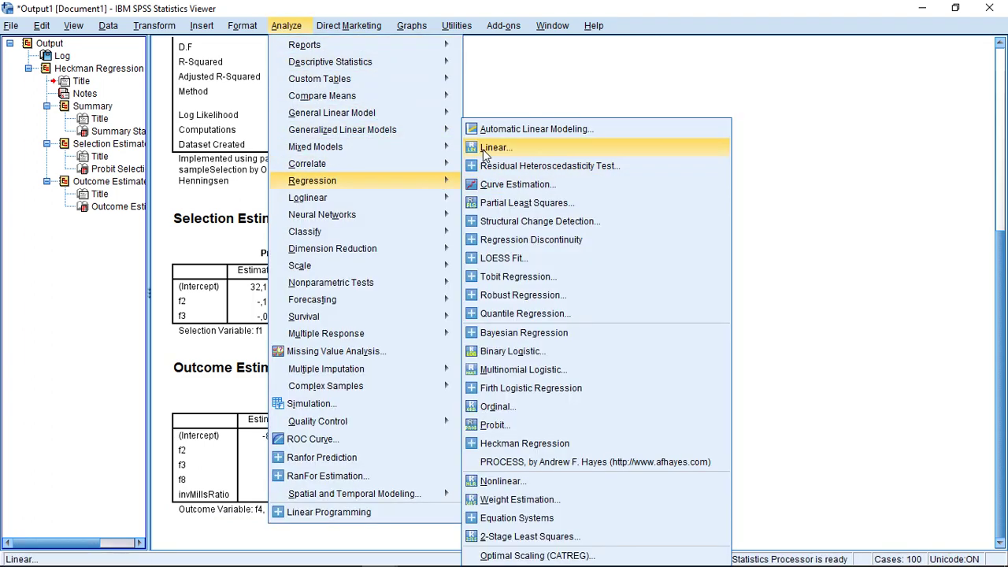
click(483, 148)
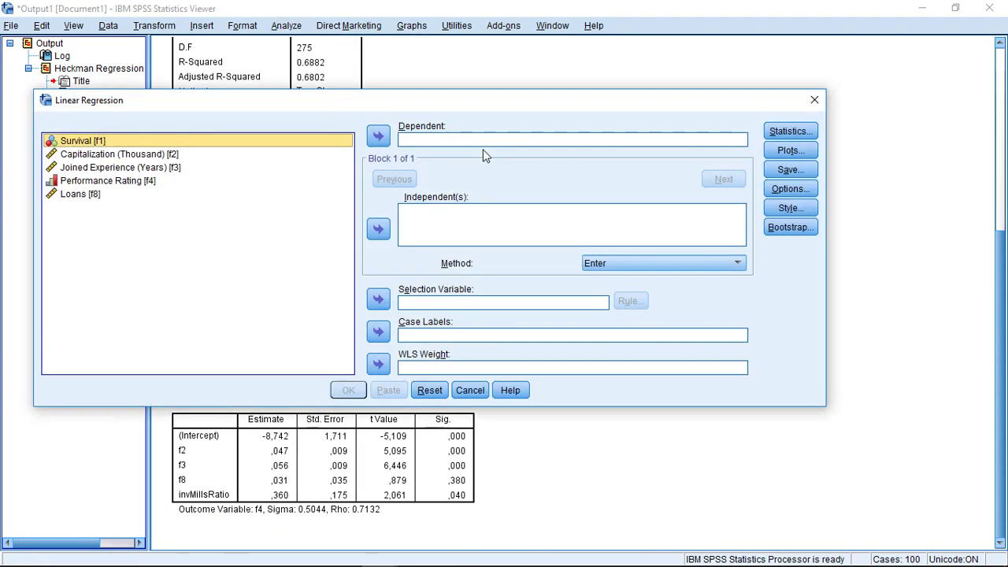
click(143, 180)
click(377, 137)
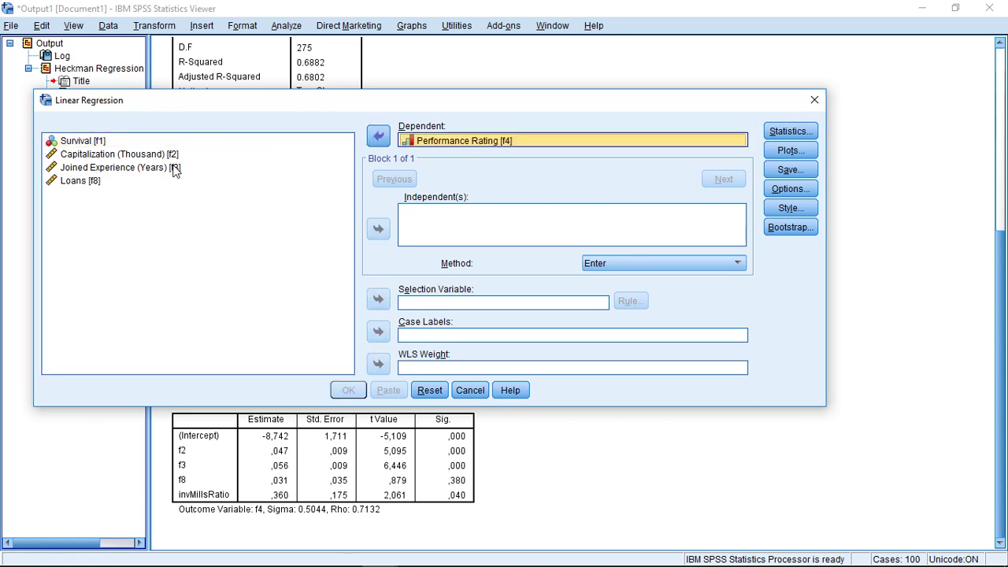
Add Capitalization, Joined Experience and Loans as independents and run the regression
click(97, 157)
shift+click(82, 182)
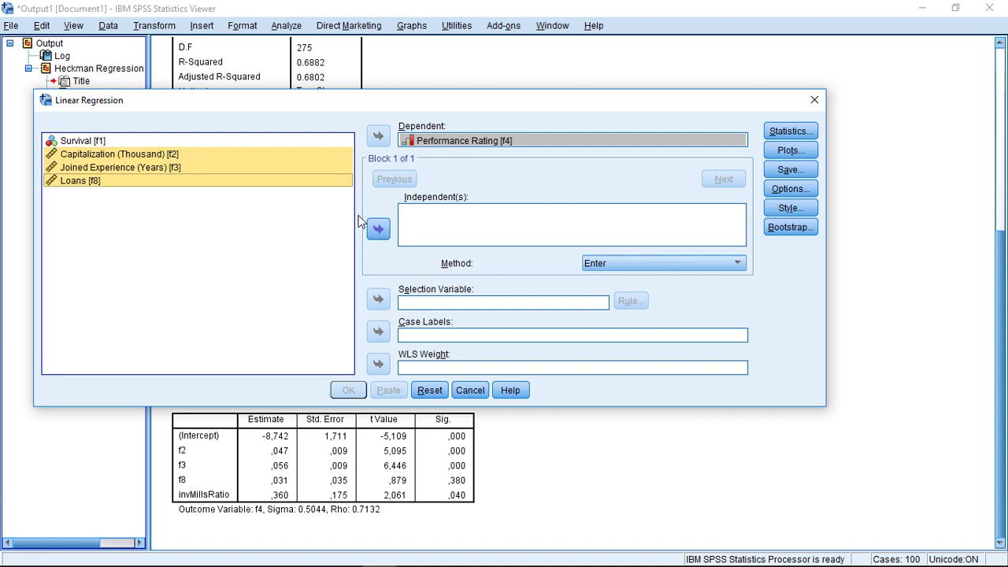
click(379, 230)
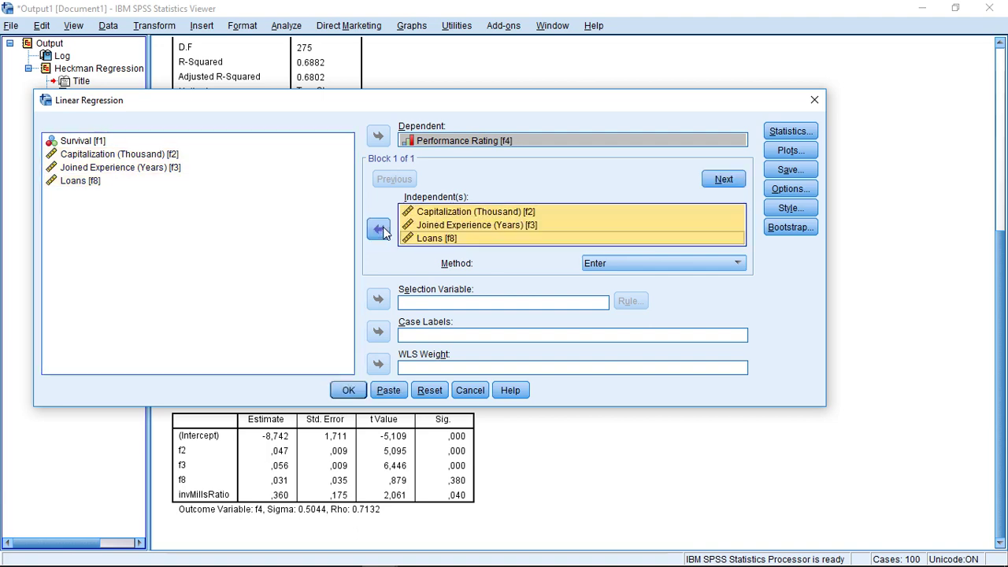
click(352, 389)
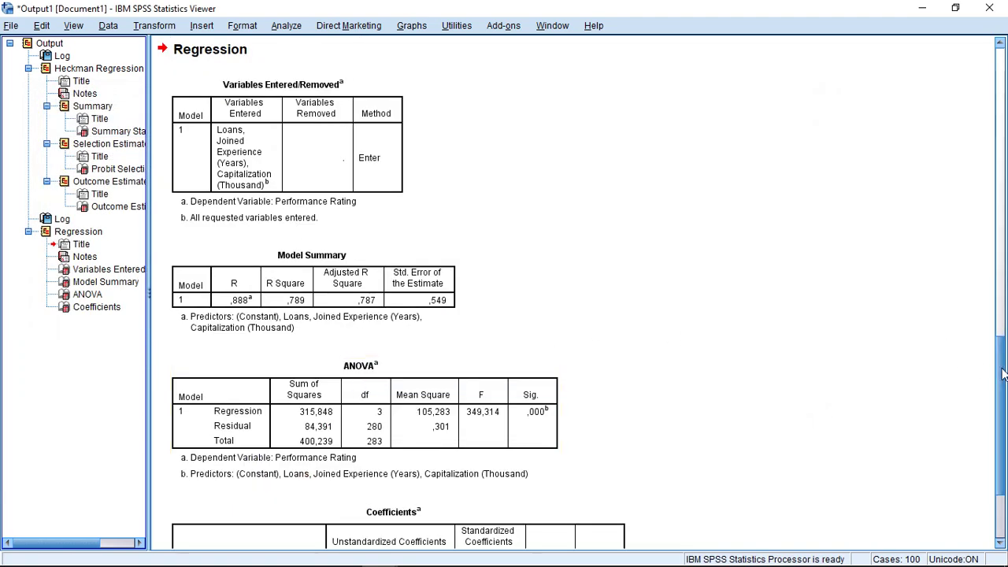
drag(1002, 374, 1003, 422)
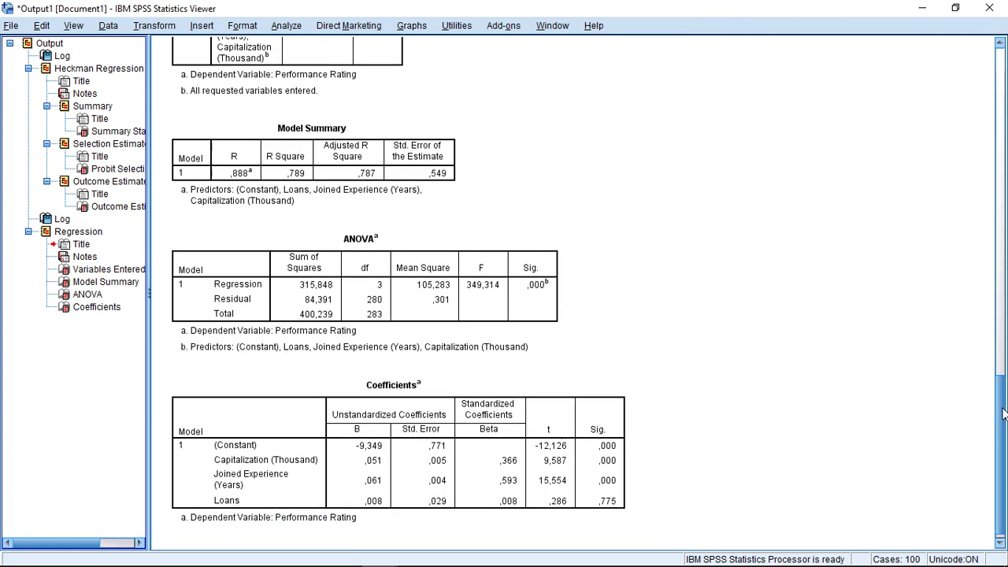
click(603, 466)
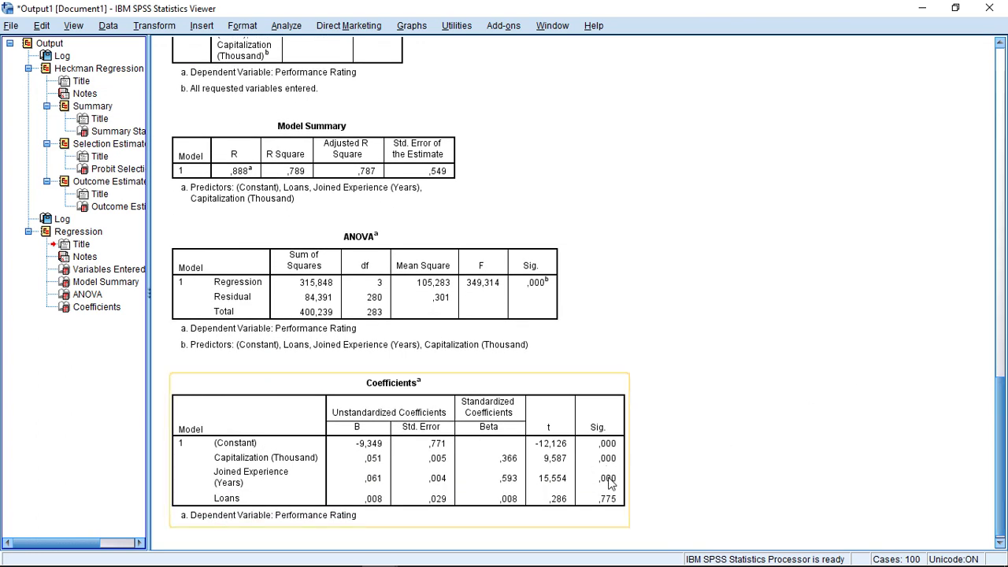
click(761, 497)
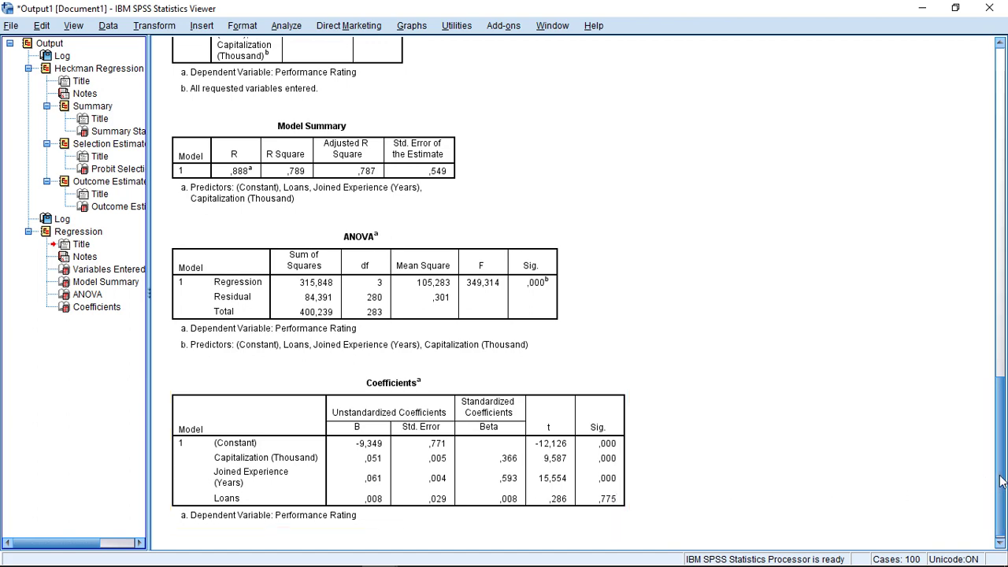
drag(1003, 479, 969, 353)
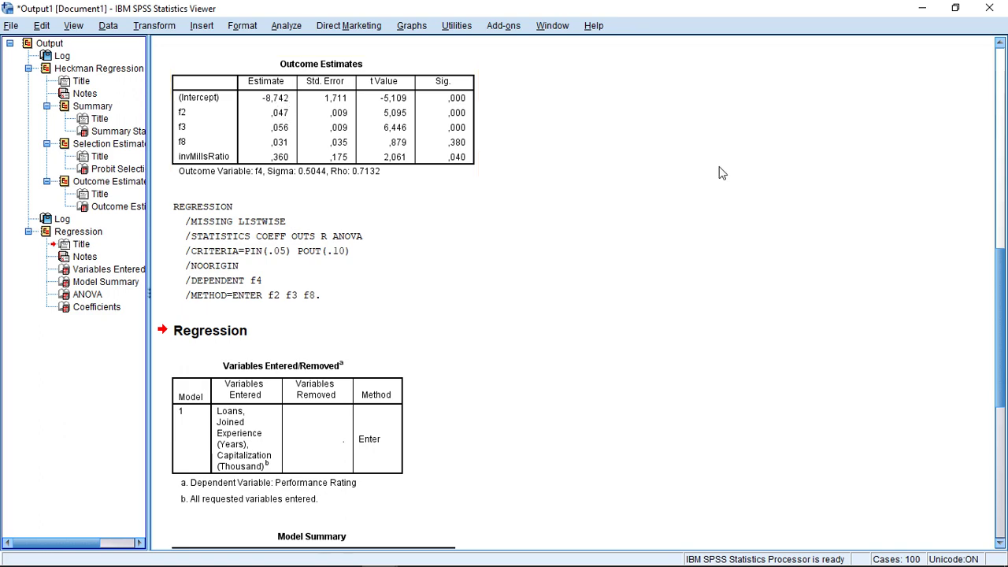
drag(1005, 311, 1005, 429)
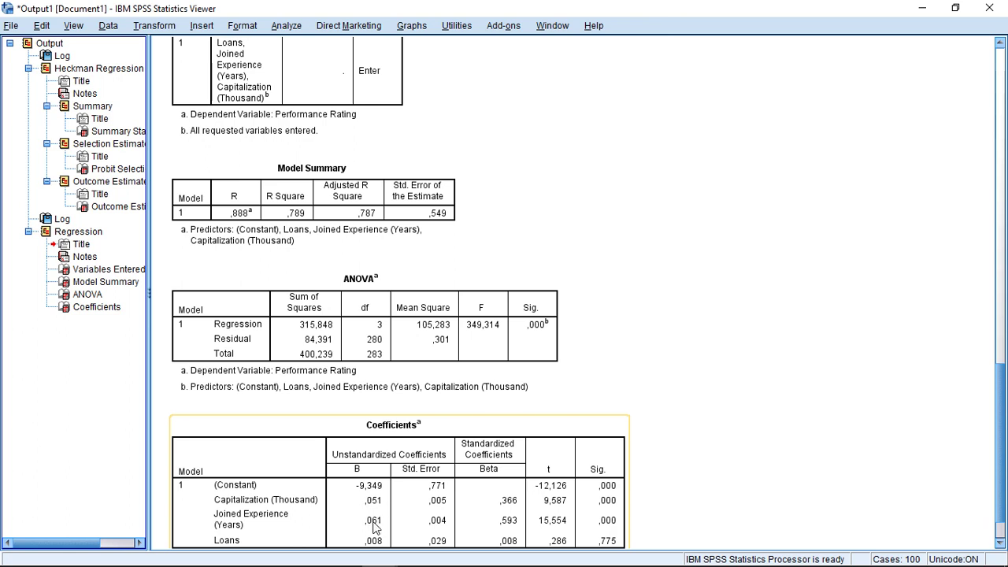
click(693, 485)
drag(1002, 437, 981, 309)
click(327, 179)
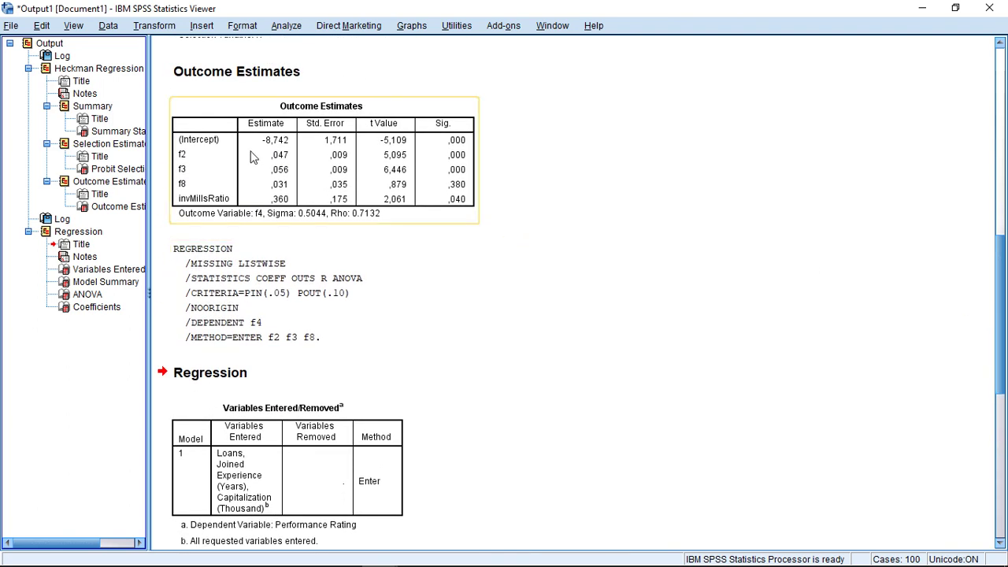